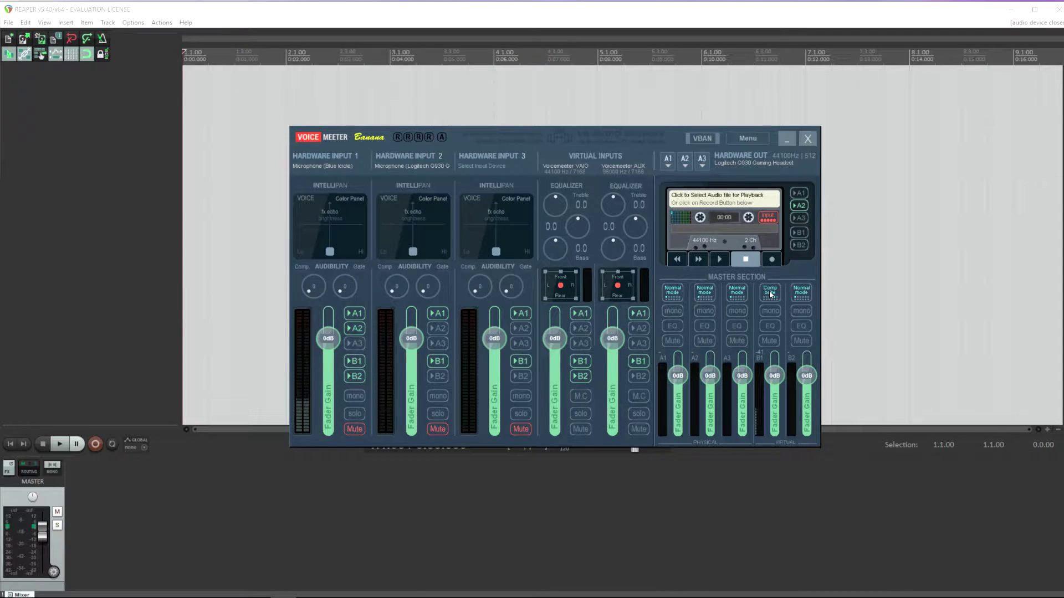
# - Open Voicemeeter's System Settings / Options window over the mixer and switch Patch Composite to post-fader
pyautogui.click(750, 142)
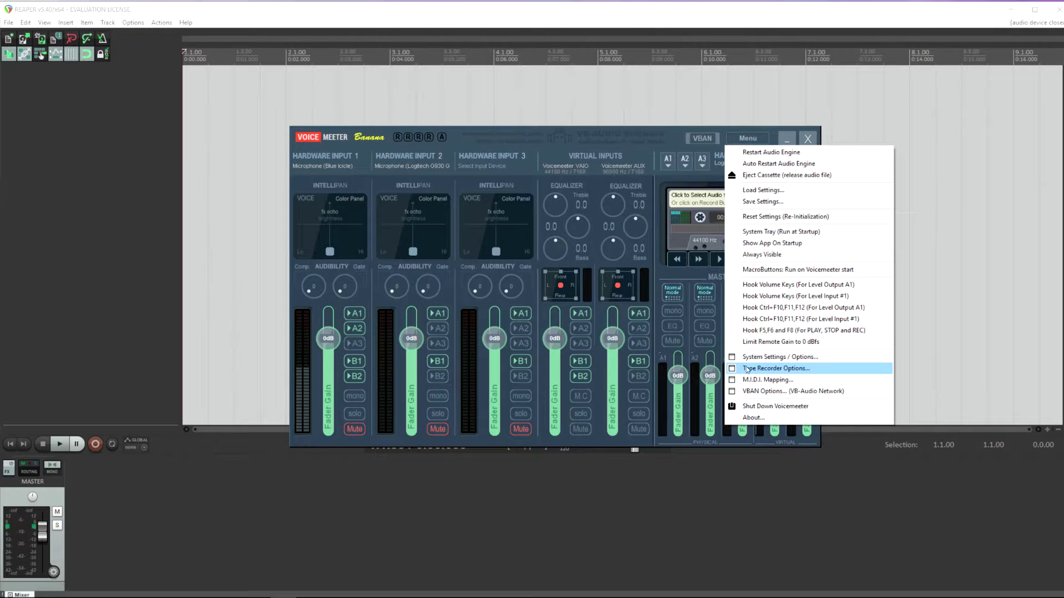
pyautogui.click(775, 356)
pyautogui.moveTo(832, 138); pyautogui.dragTo(492, 113)
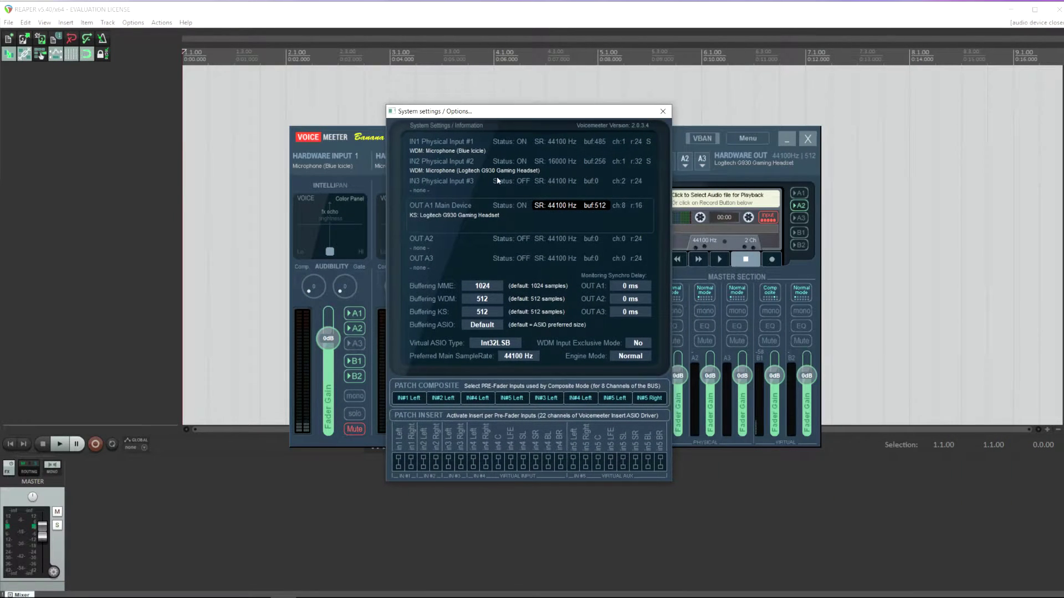
pyautogui.click(492, 385)
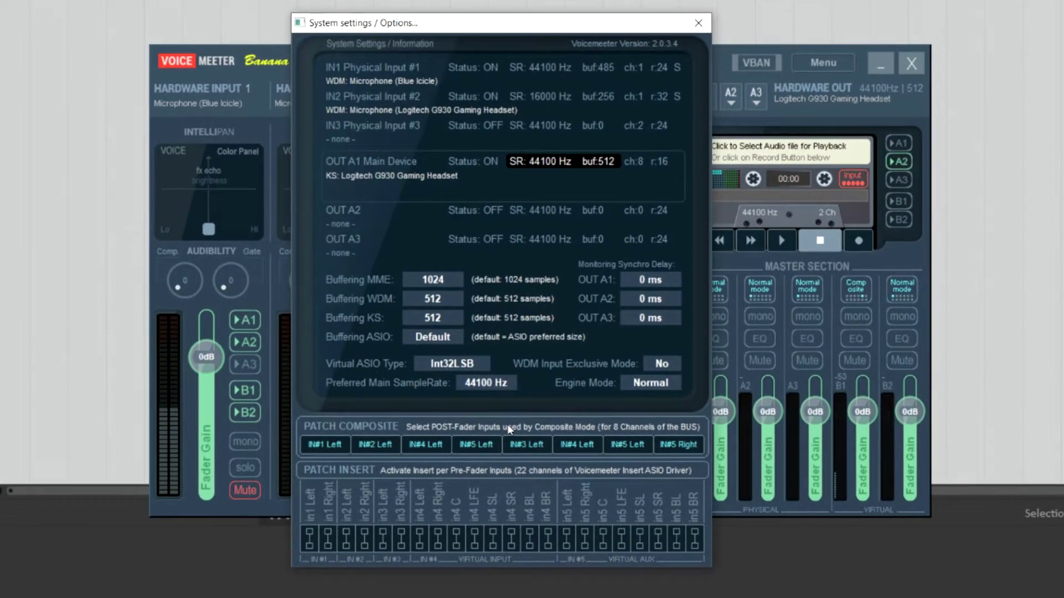
# - Toggle Patch Composite to pre-fader and back, leaving it on post-fader inputs
pyautogui.click(523, 405)
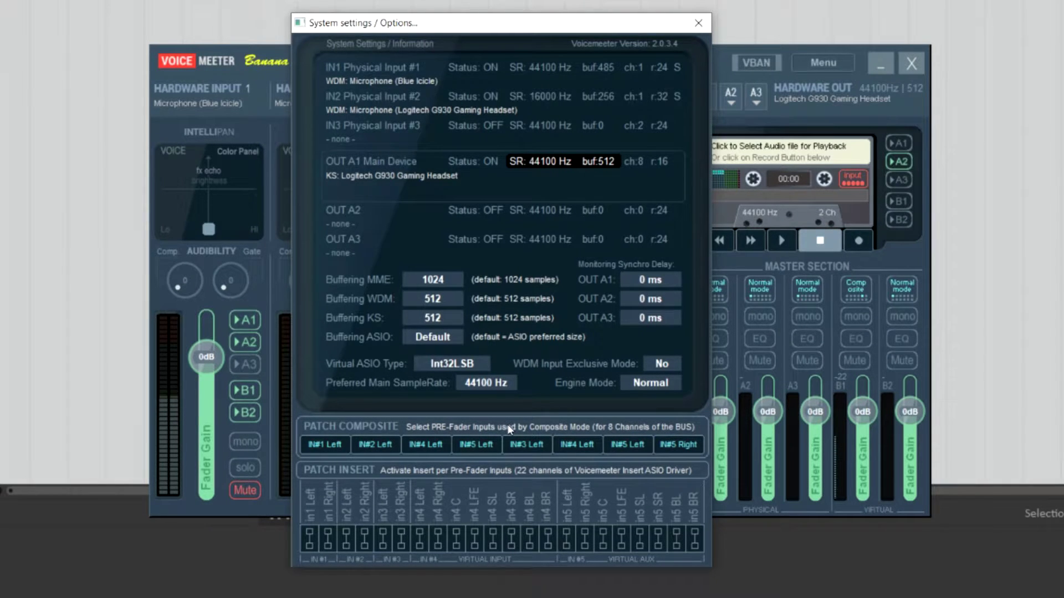
pyautogui.click(509, 430)
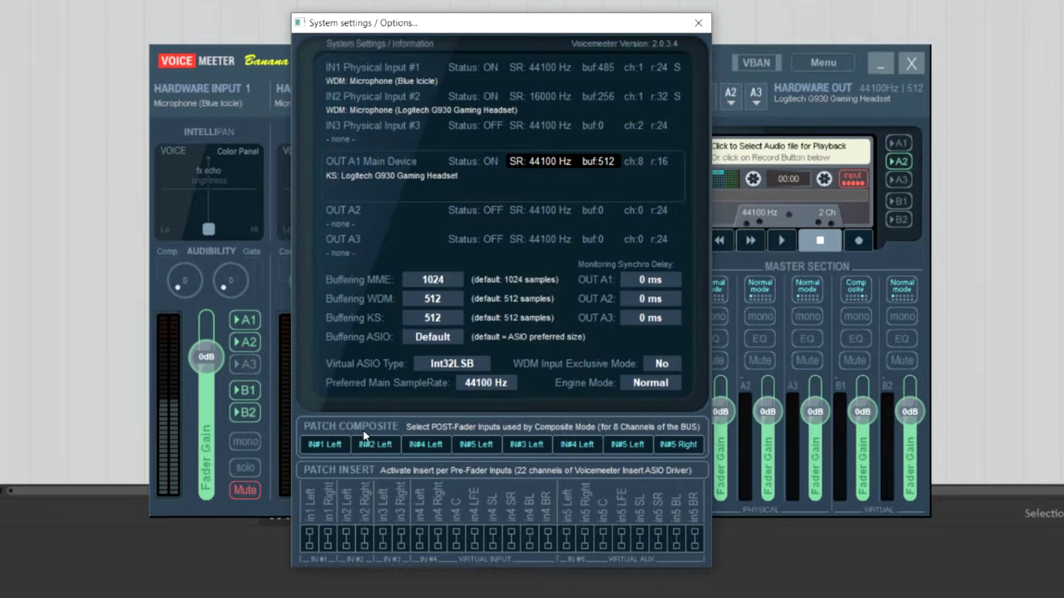
pyautogui.click(318, 443)
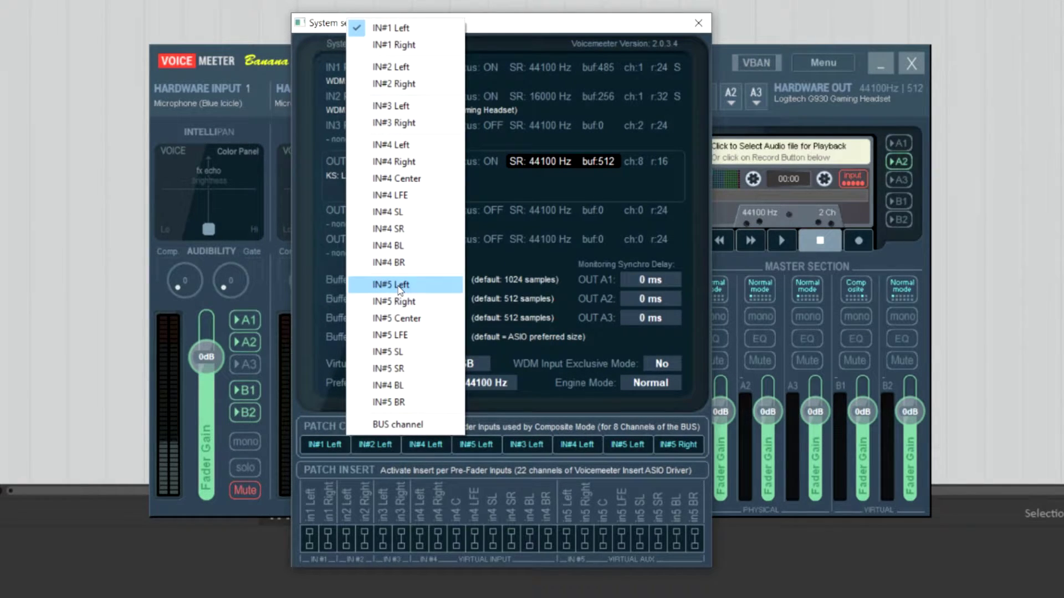
pyautogui.click(392, 431)
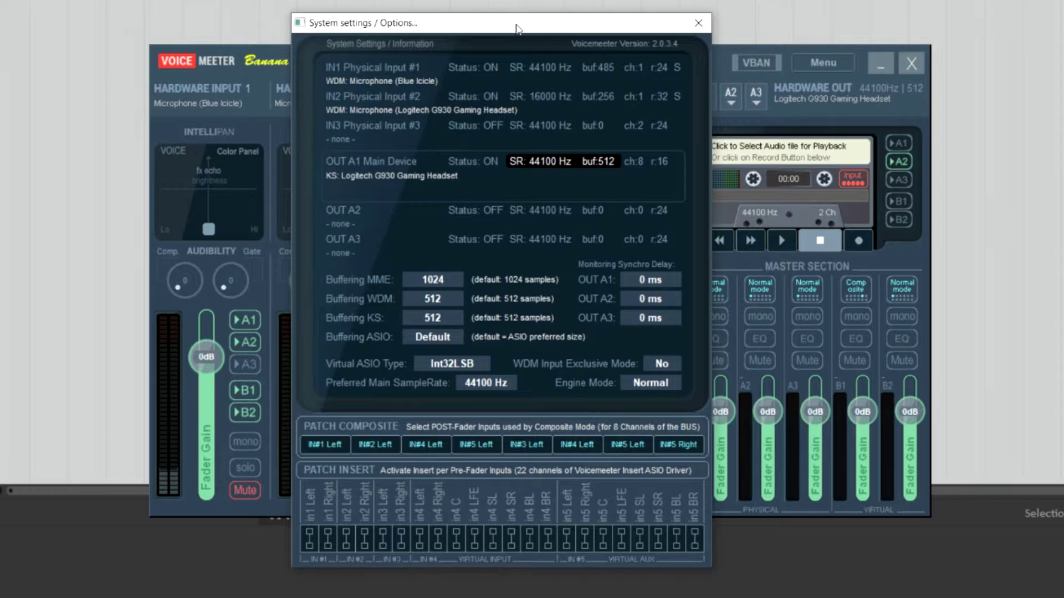
pyautogui.click(374, 448)
pyautogui.click(331, 448)
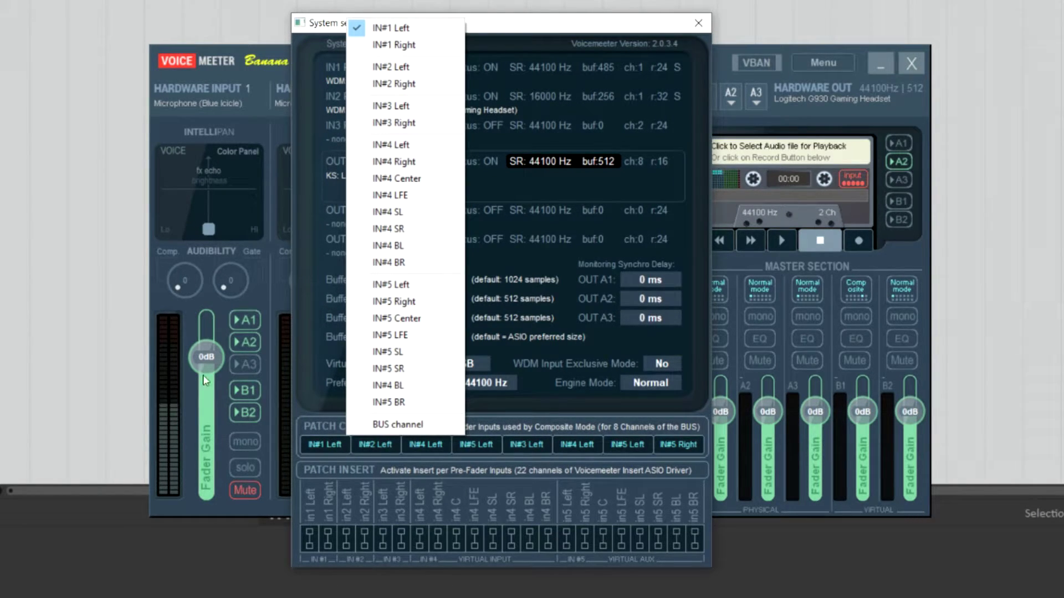
pyautogui.click(372, 445)
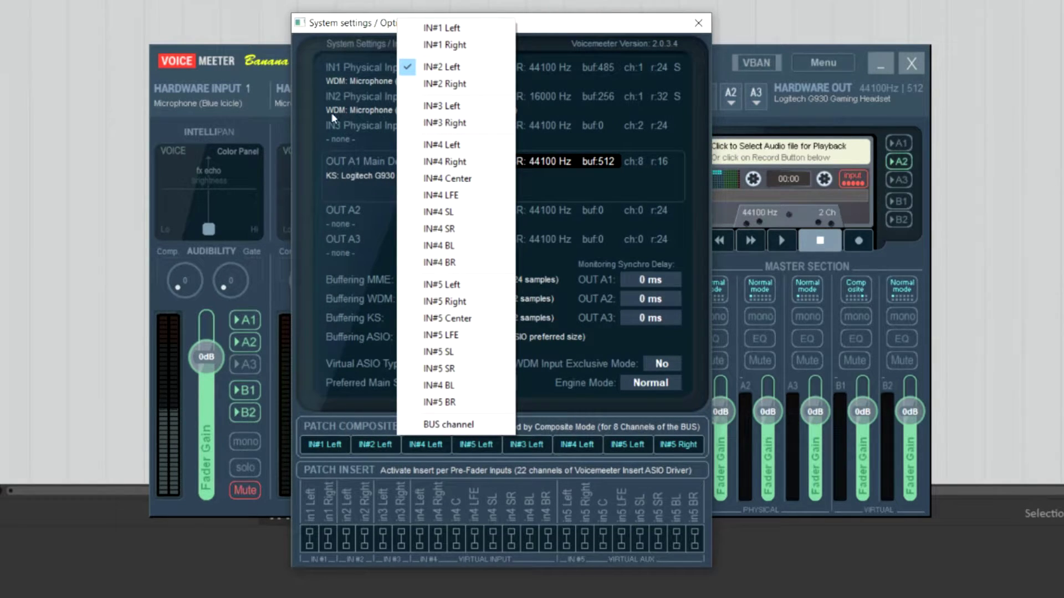
pyautogui.click(428, 443)
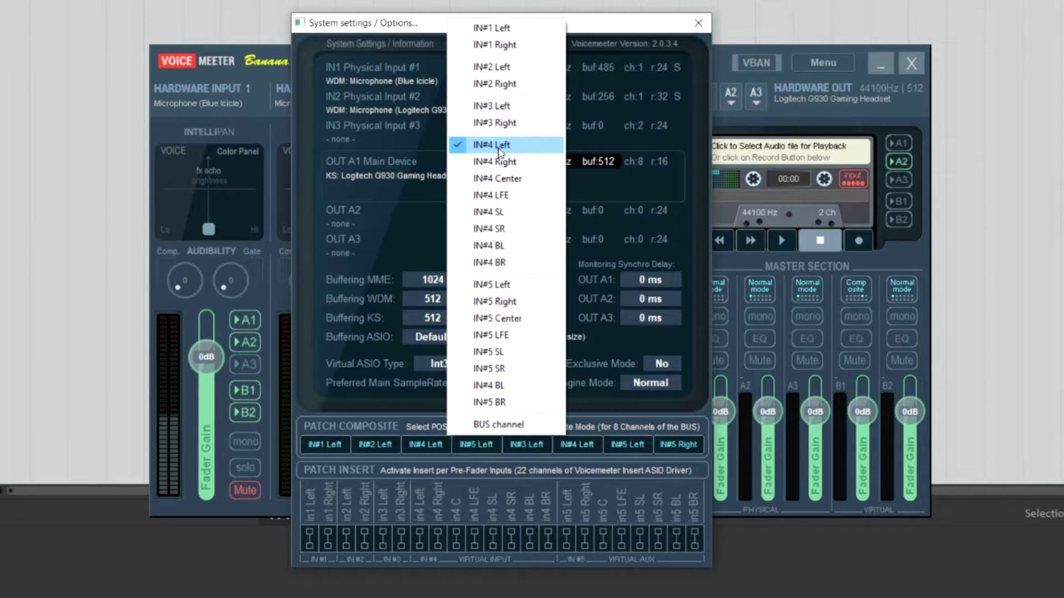
pyautogui.click(398, 404)
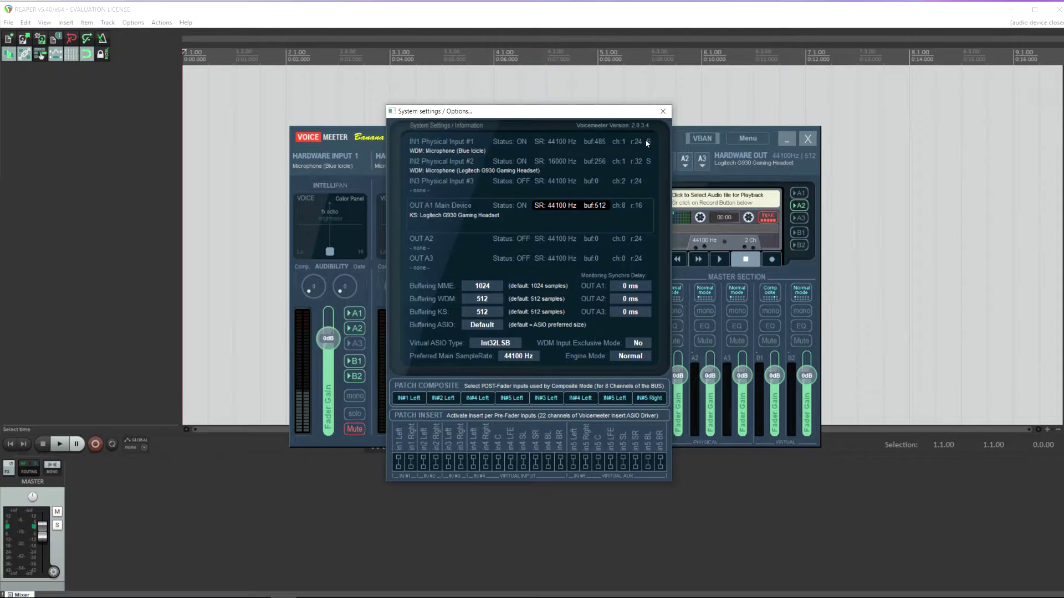
# - Close Voicemeeter's system settings and open REAPER's Preferences
pyautogui.click(662, 111)
pyautogui.click(175, 104)
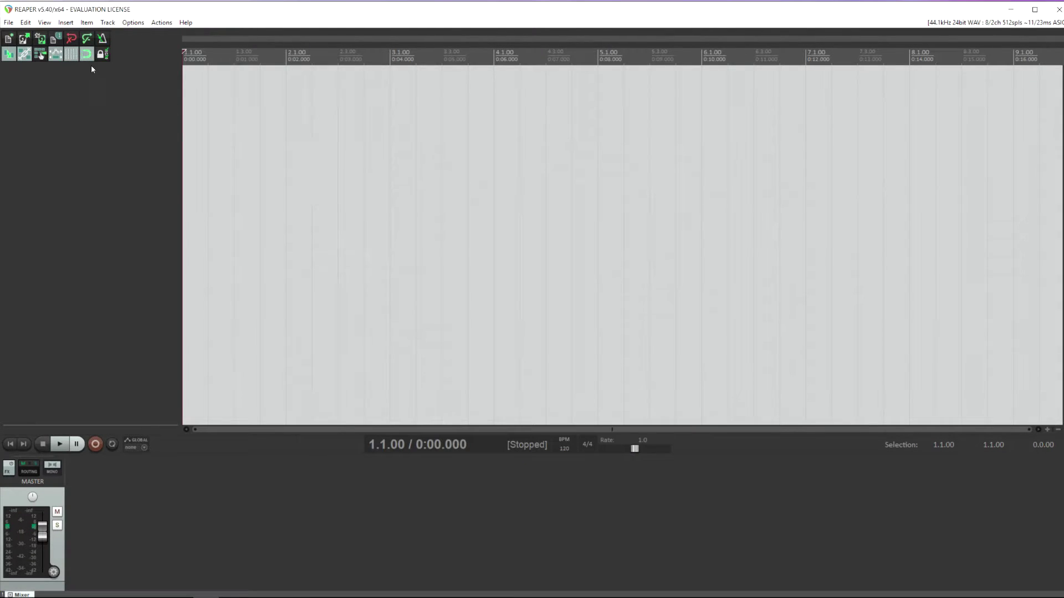
pyautogui.click(126, 25)
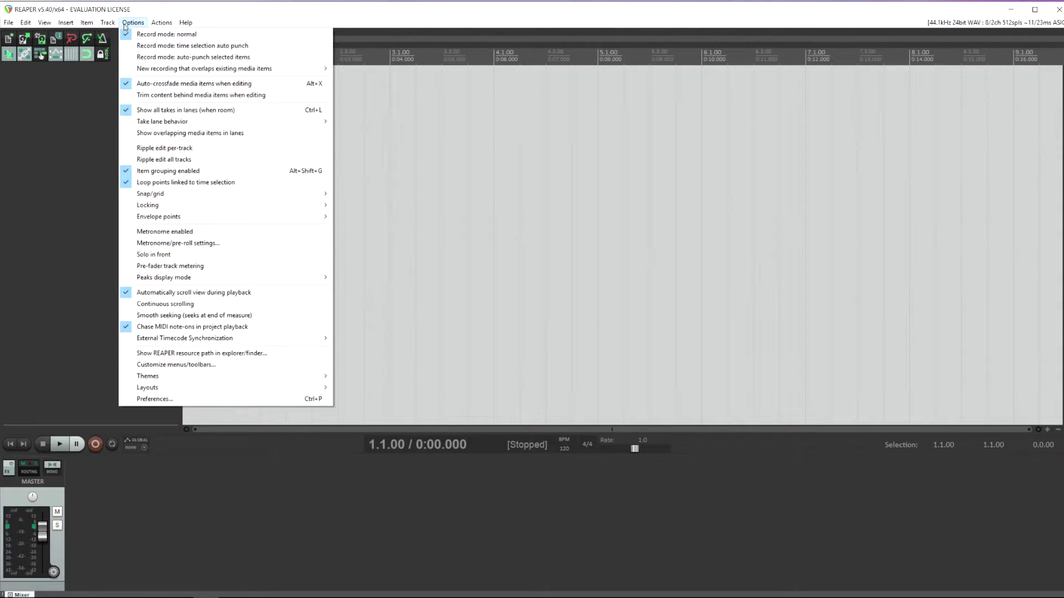
pyautogui.click(161, 399)
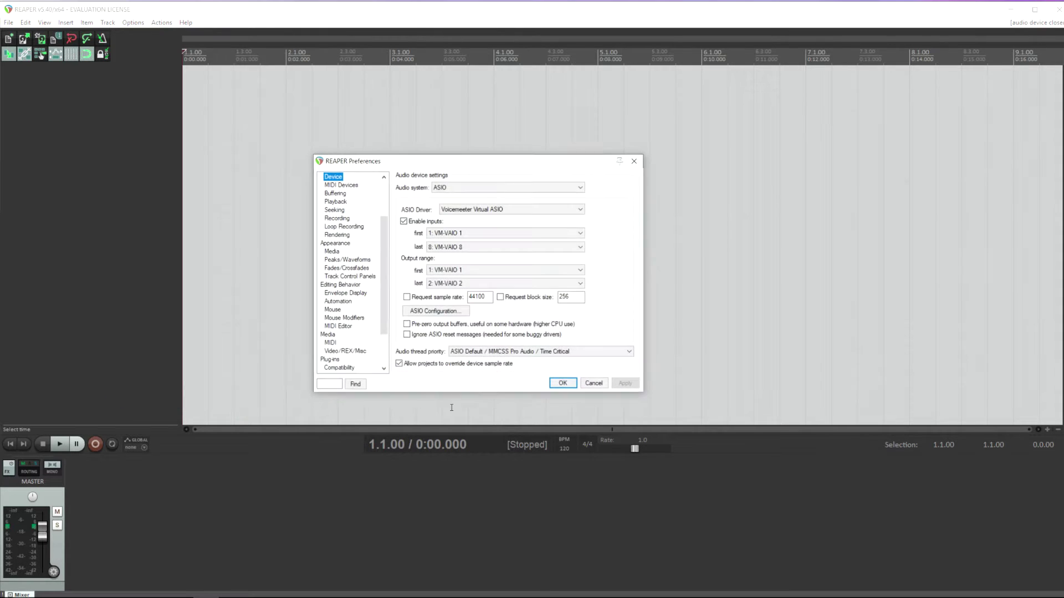
pyautogui.moveTo(386, 224); pyautogui.dragTo(384, 191)
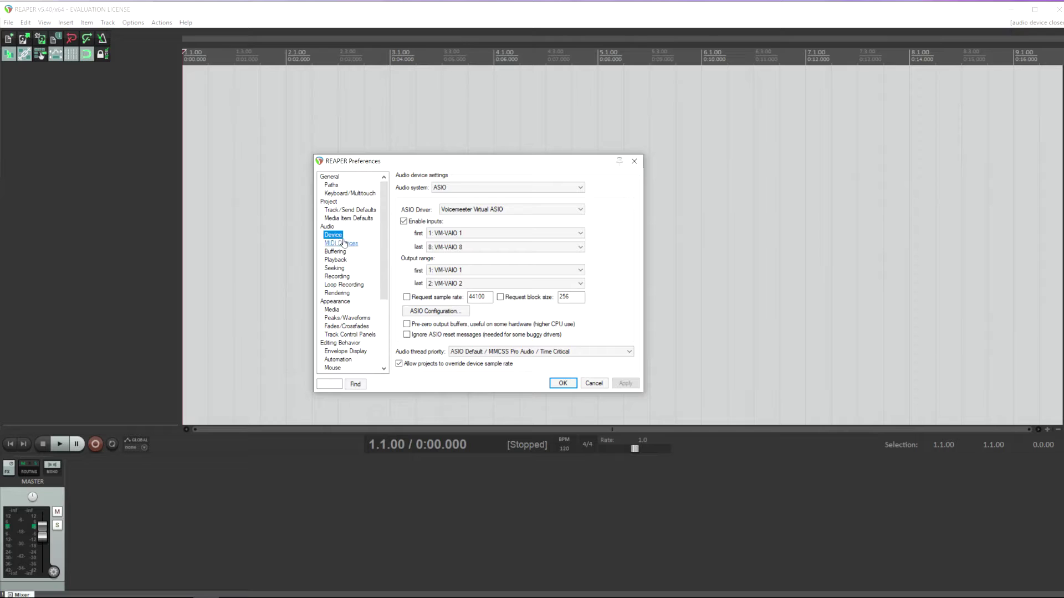
# - Set audio to ASIO with the Voicemeeter Virtual ASIO driver, inputs VM-VAIO 1 through VM-VAIO 8
pyautogui.click(444, 189)
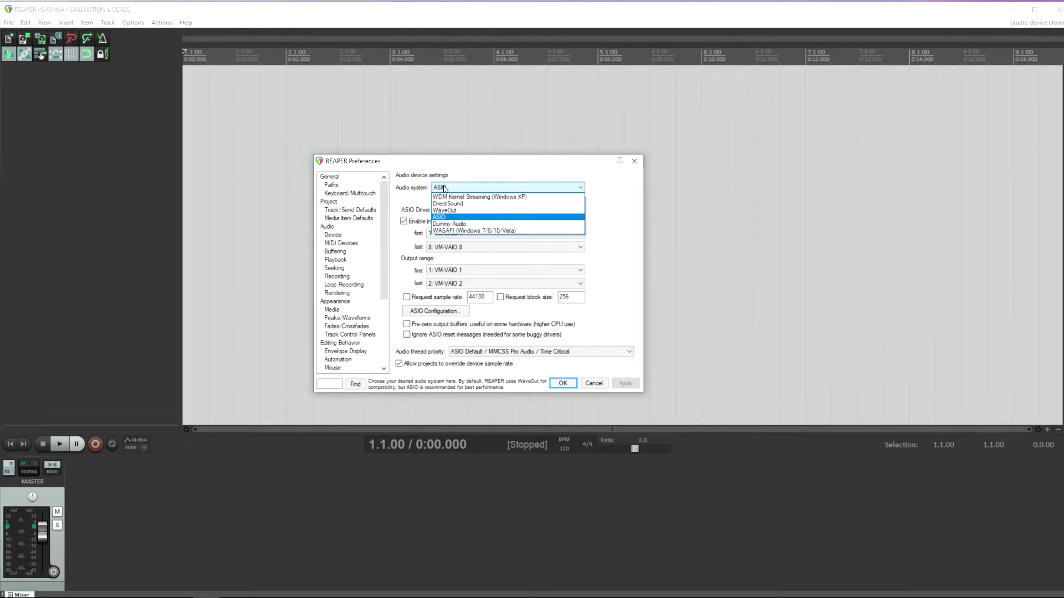
pyautogui.click(440, 219)
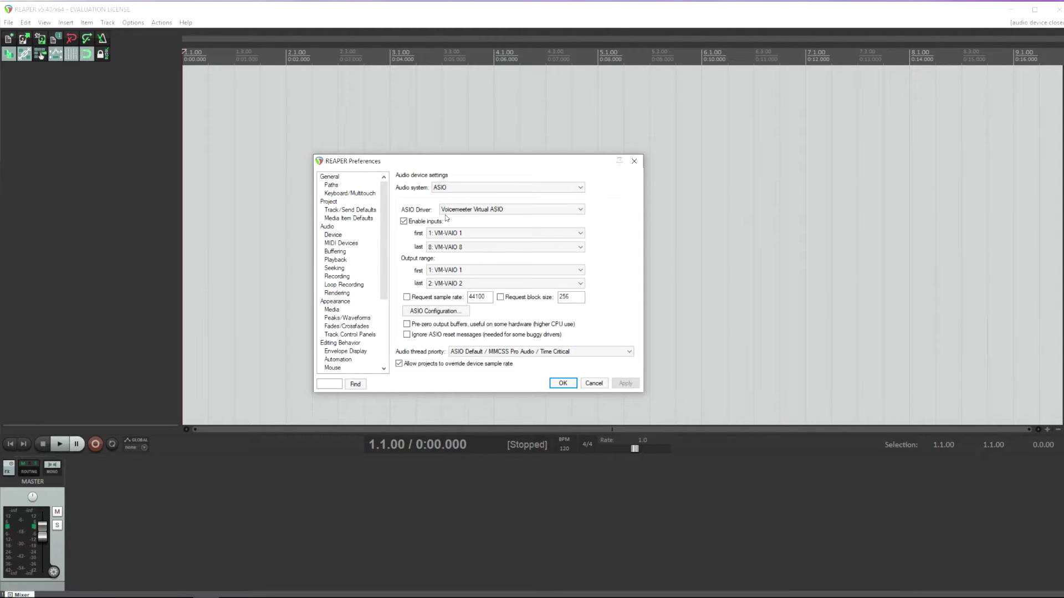
pyautogui.click(455, 209)
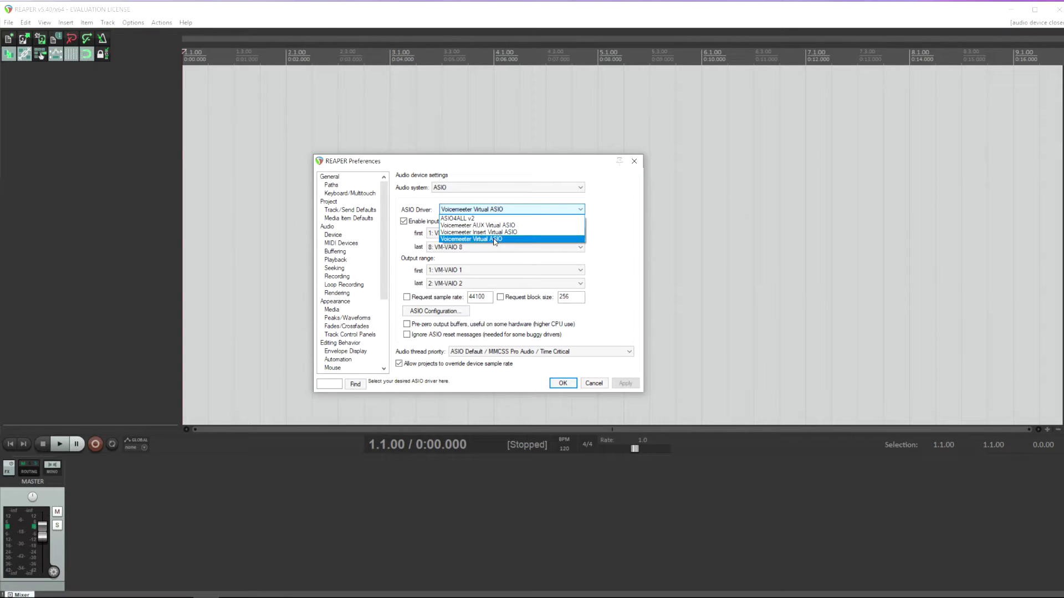
pyautogui.click(495, 239)
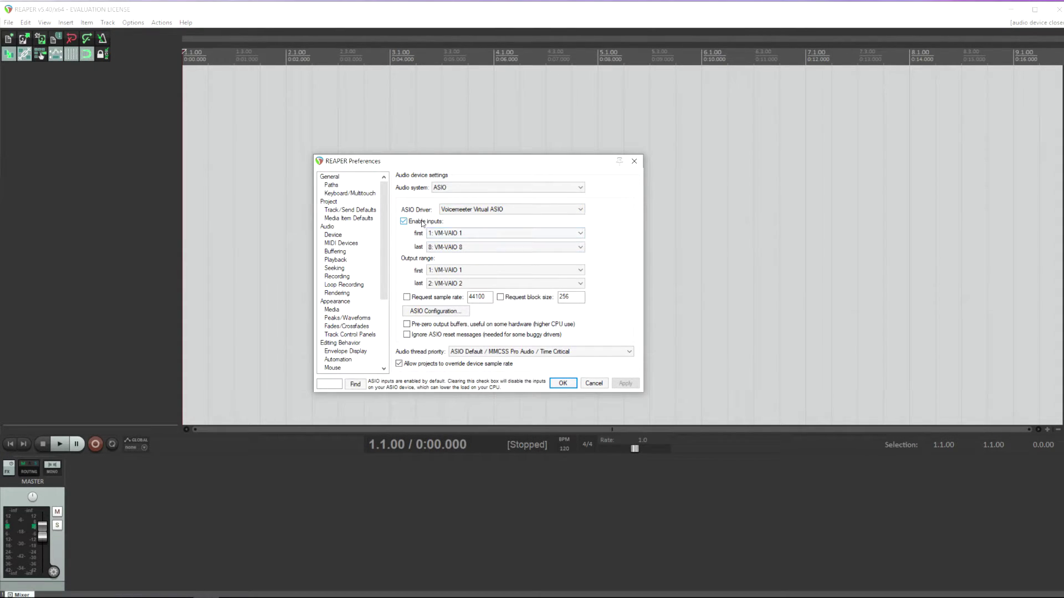
pyautogui.click(443, 233)
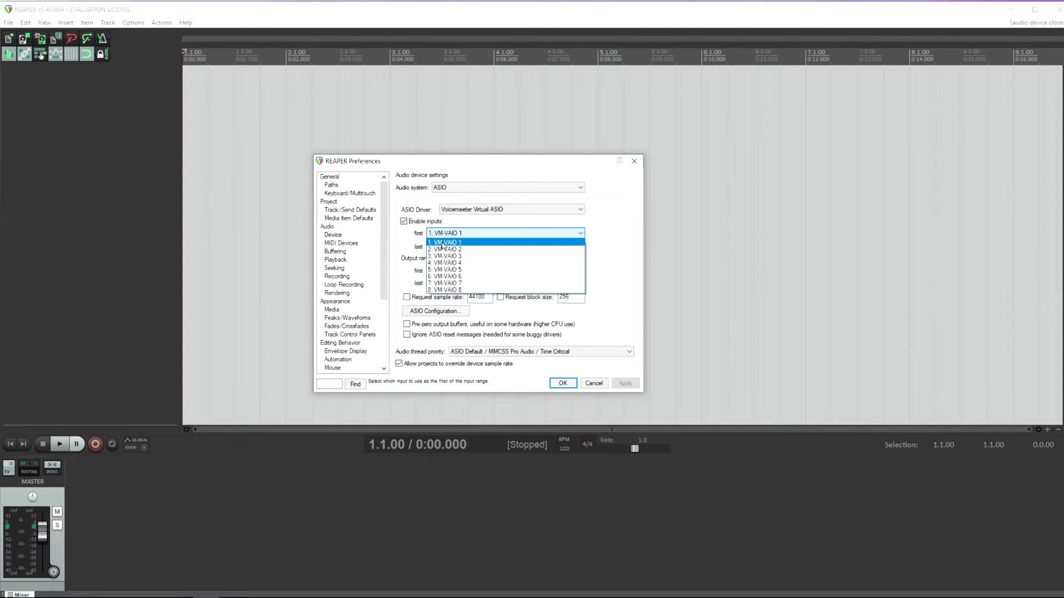
pyautogui.click(443, 243)
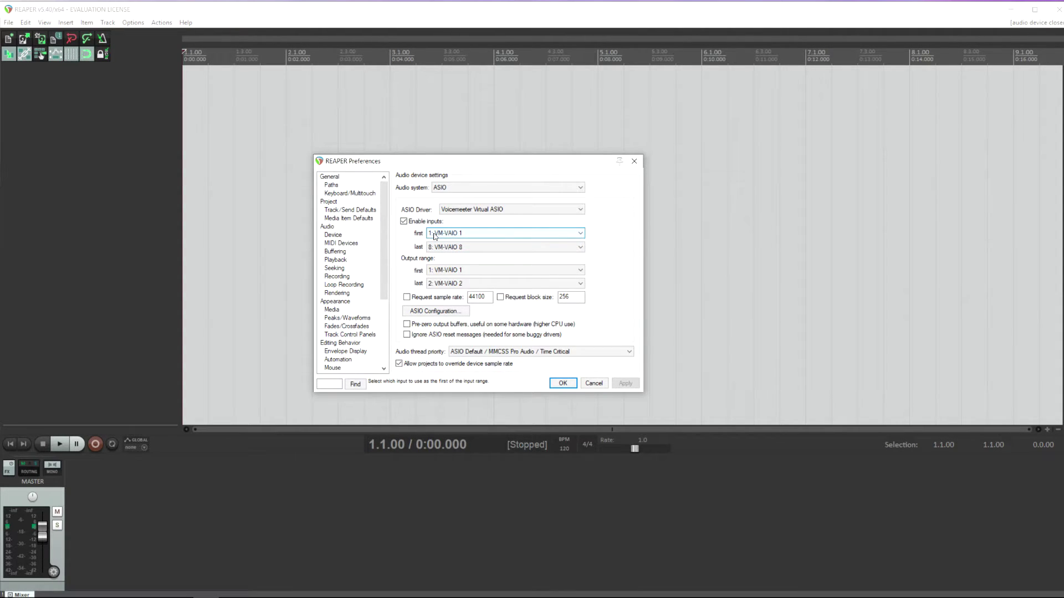
pyautogui.click(438, 247)
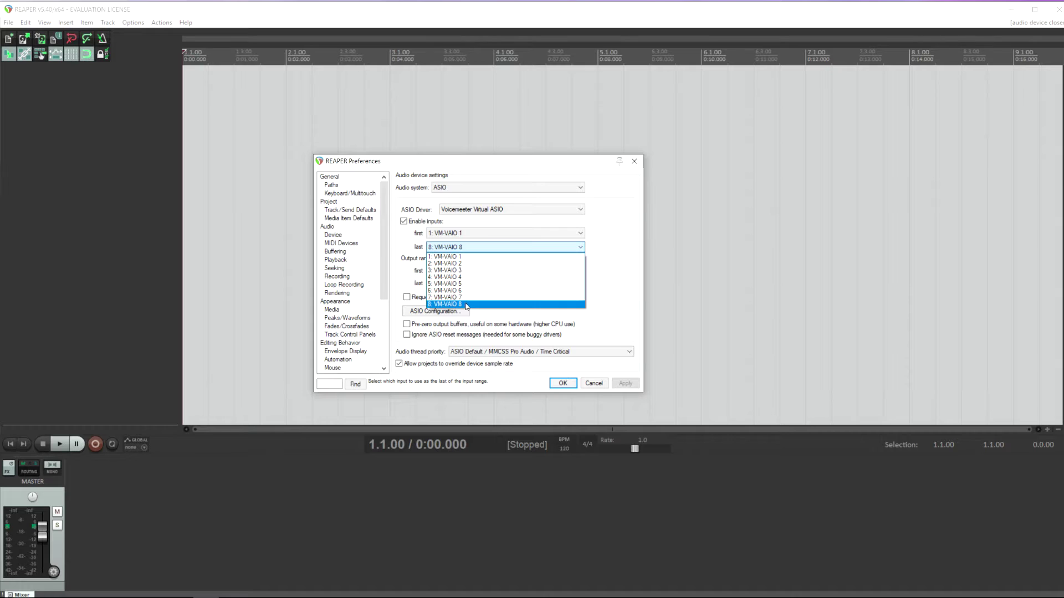
pyautogui.click(465, 305)
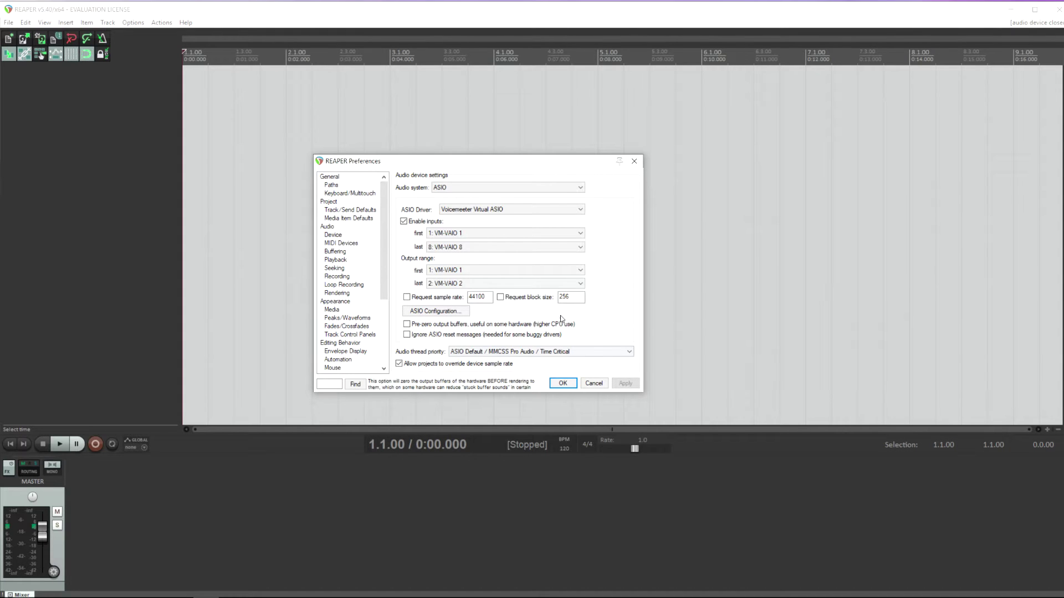
# - Check the general Audio page, return to Device settings, and confirm the preferences with OK
pyautogui.click(328, 227)
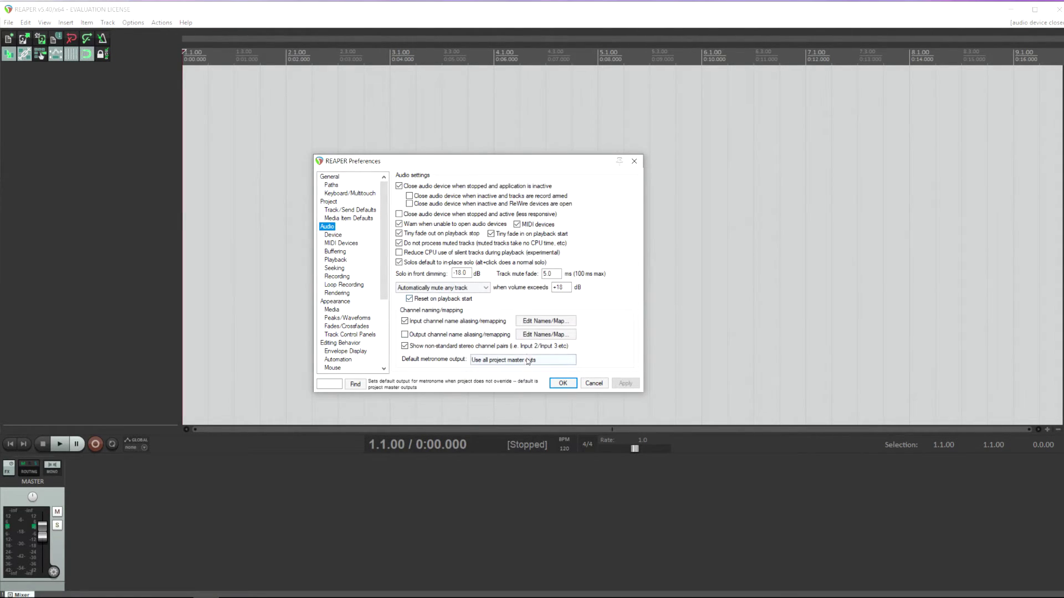
pyautogui.click(333, 235)
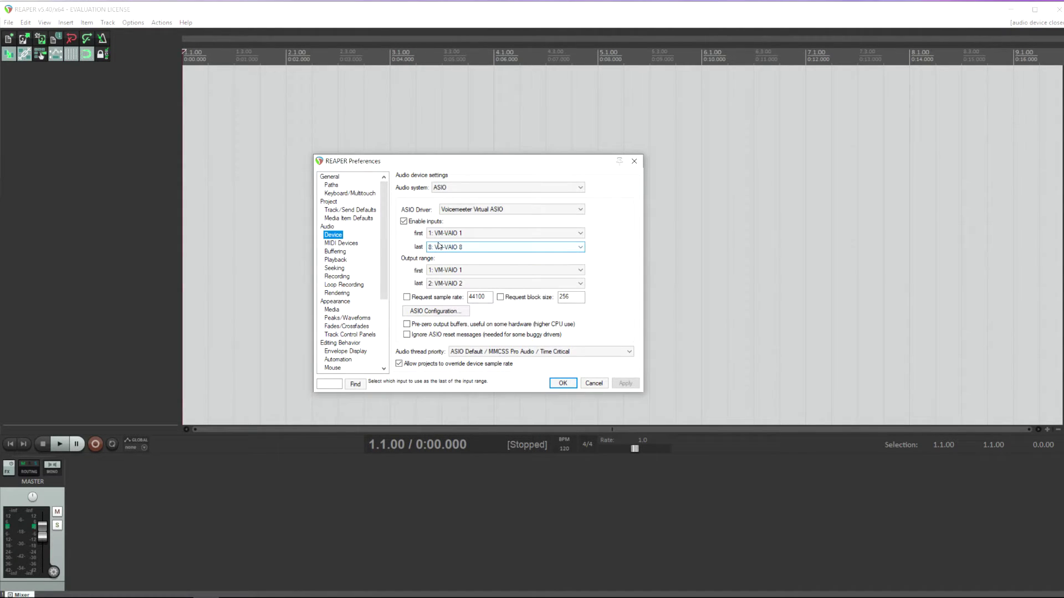
pyautogui.click(562, 383)
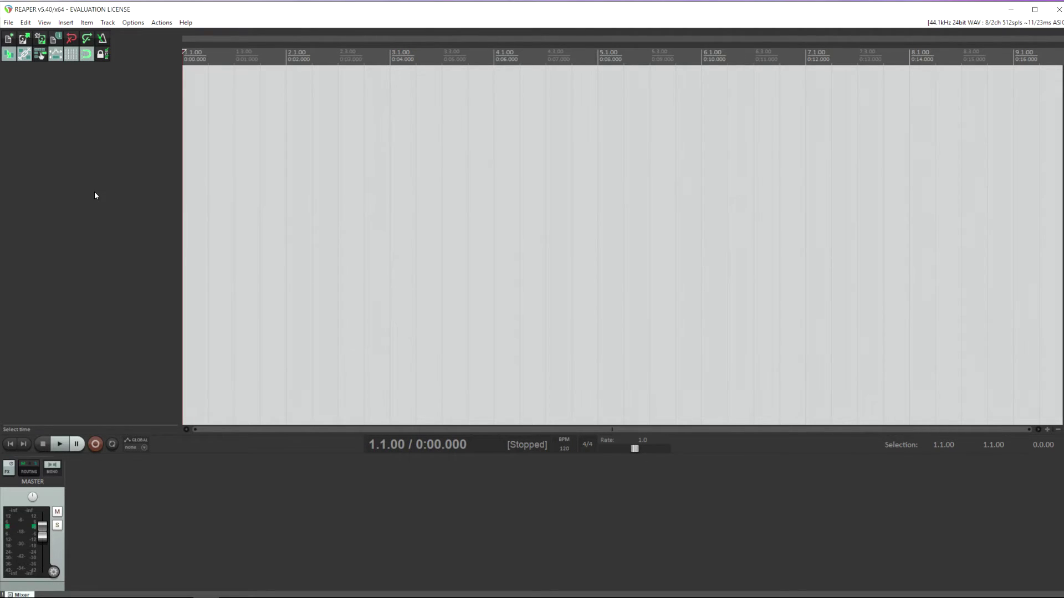
# - Insert Track 1 on mono input VM-VAIO 1, record-arm it, and check signal in Voicemeeter Banana
pyautogui.rightClick(83, 109)
pyautogui.click(108, 114)
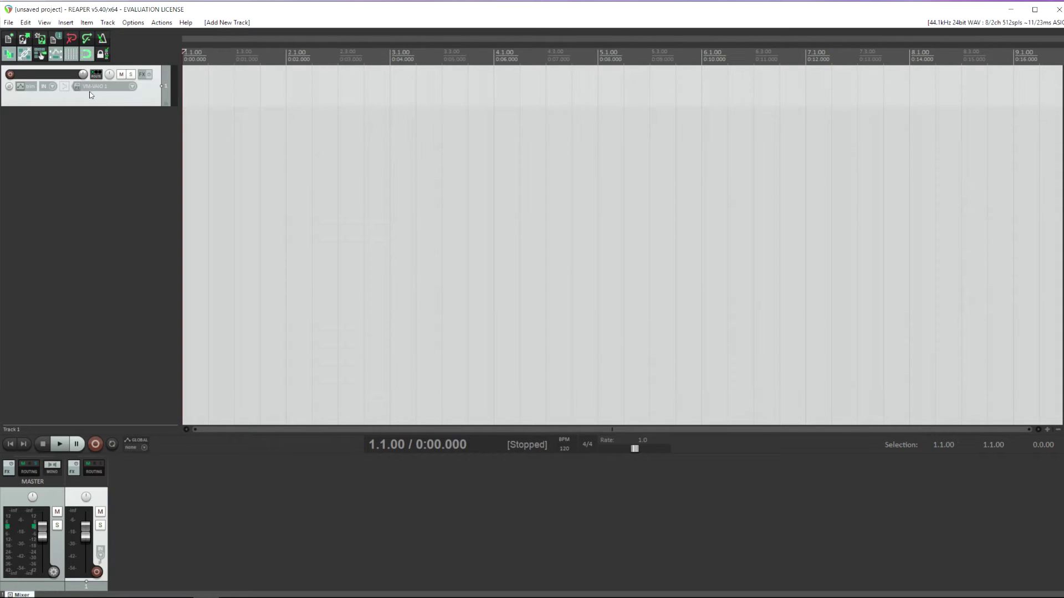
pyautogui.click(132, 86)
pyautogui.moveTo(169, 92)
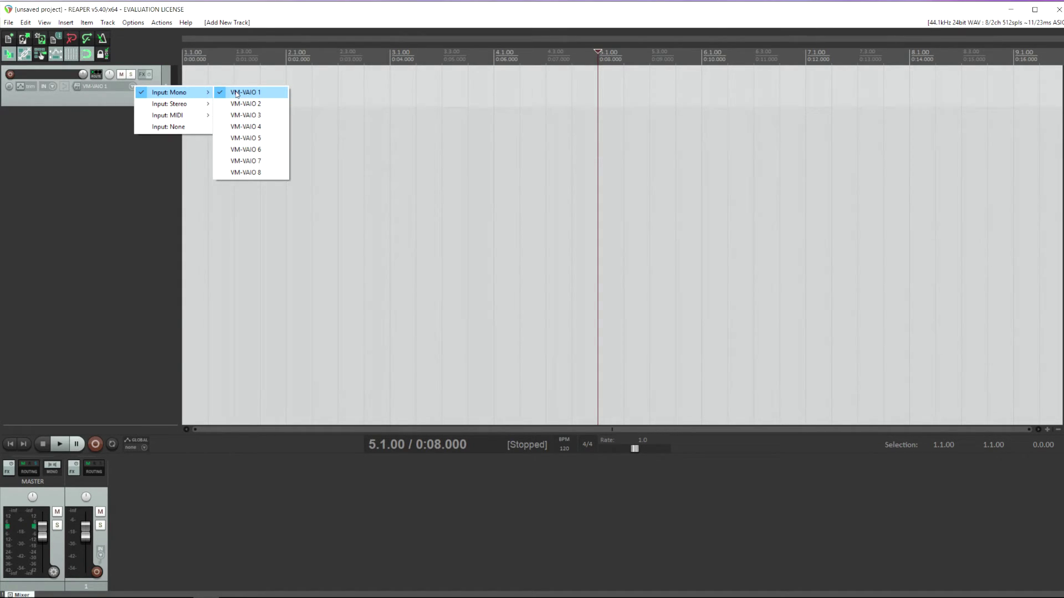
pyautogui.click(237, 93)
pyautogui.click(10, 73)
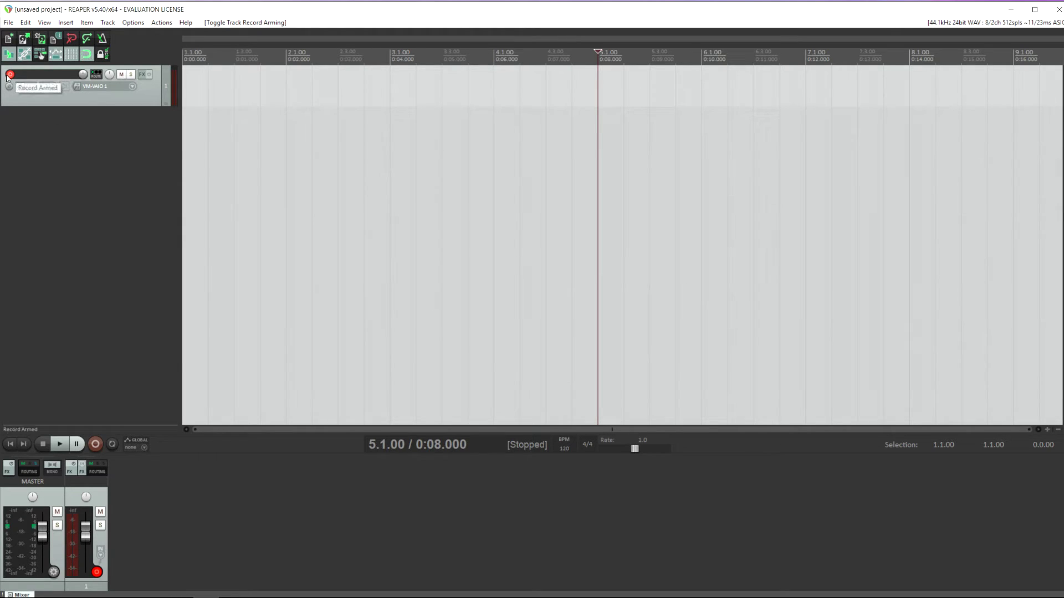
pyautogui.hotkey('alt', 'Tab')
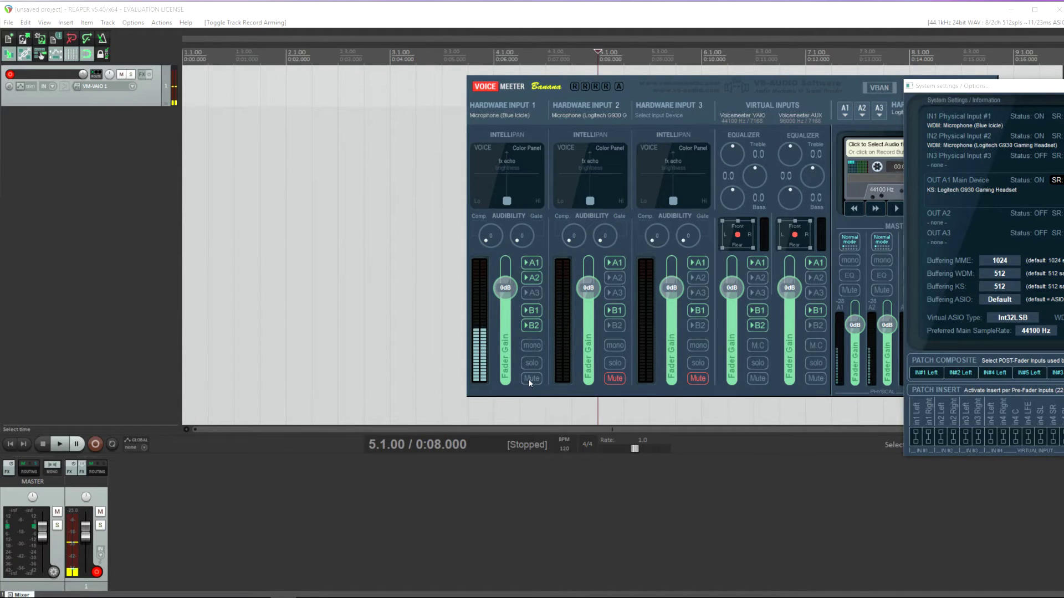
# - Insert Track 2 and set its input to mono VM-VAIO 2
pyautogui.click(107, 129)
pyautogui.rightClick(107, 129)
pyautogui.click(121, 135)
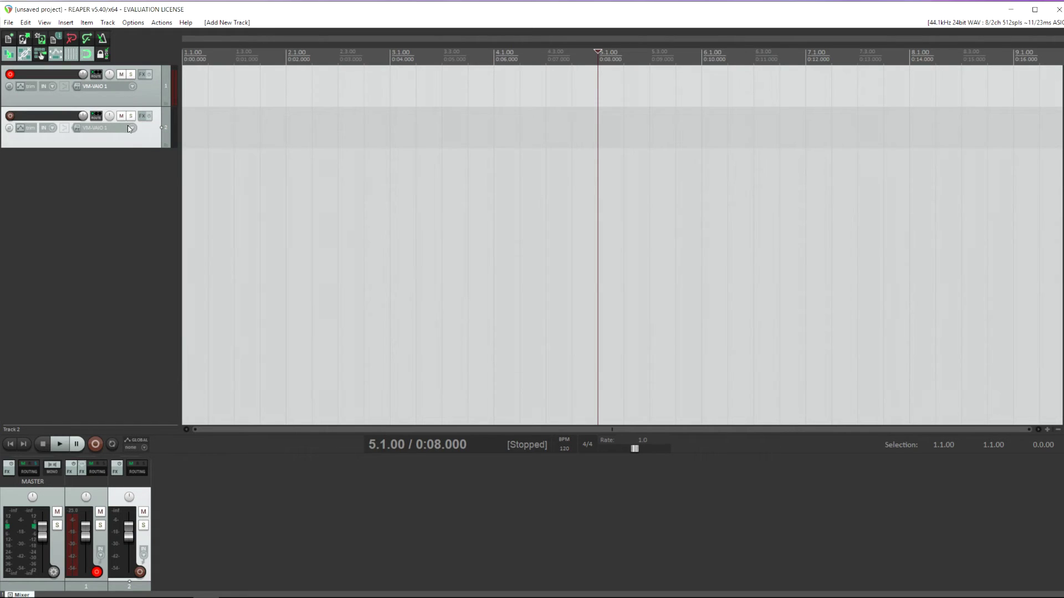
pyautogui.click(129, 128)
pyautogui.moveTo(164, 133)
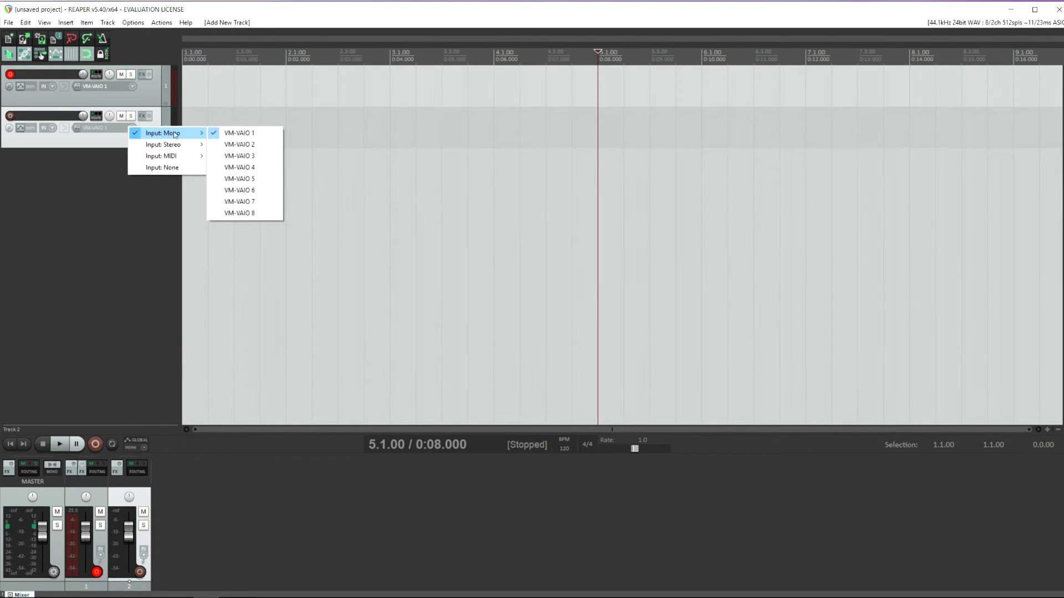
pyautogui.click(248, 145)
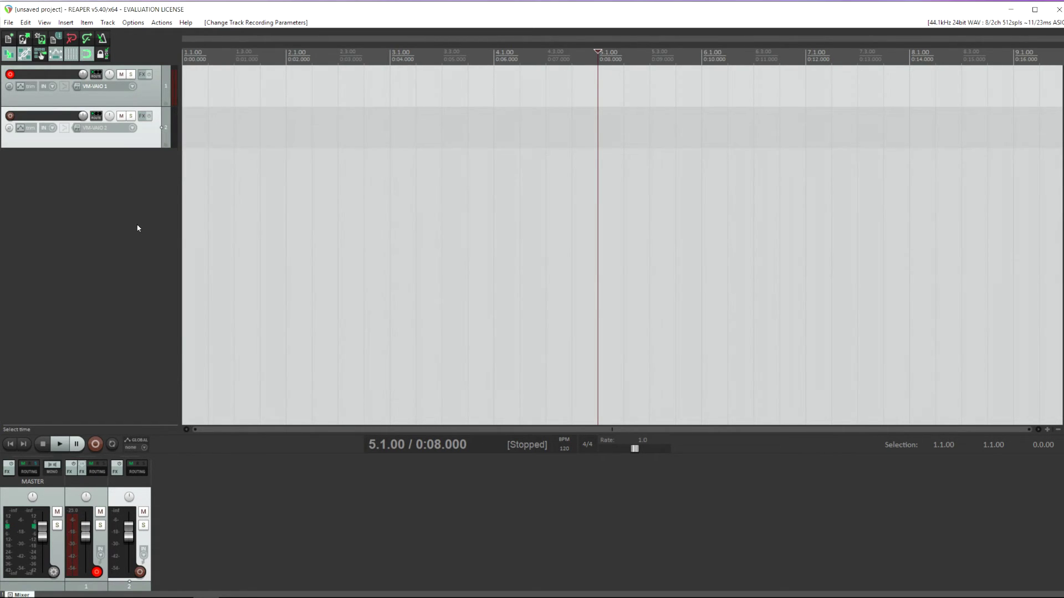
# - Unmute Hardware Input 2 in Voicemeeter, arm Track 2 to confirm signal, then disarm both tracks
pyautogui.hotkey('alt', 'Tab')
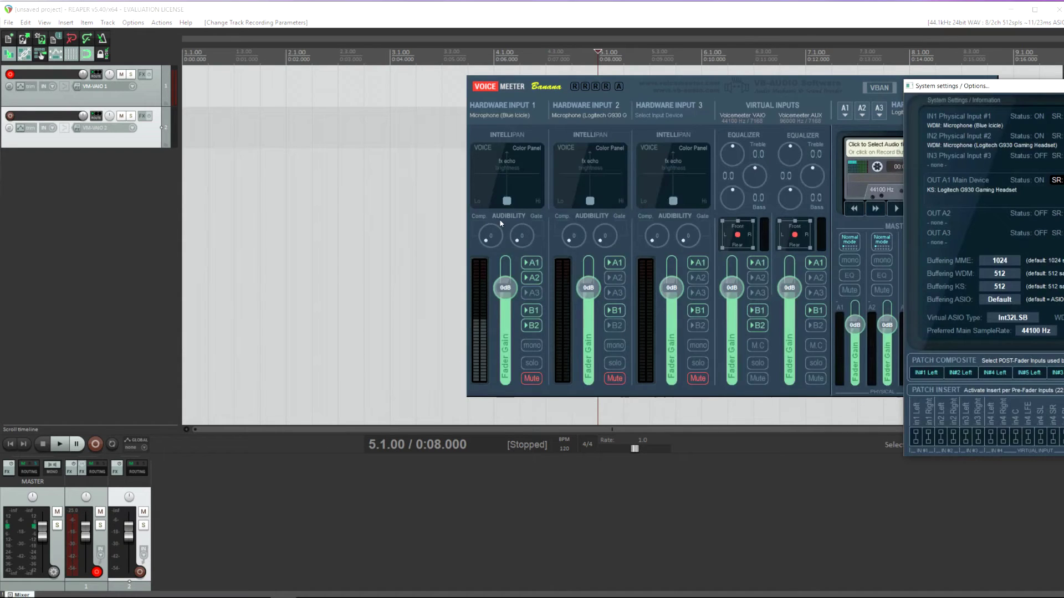
pyautogui.click(611, 379)
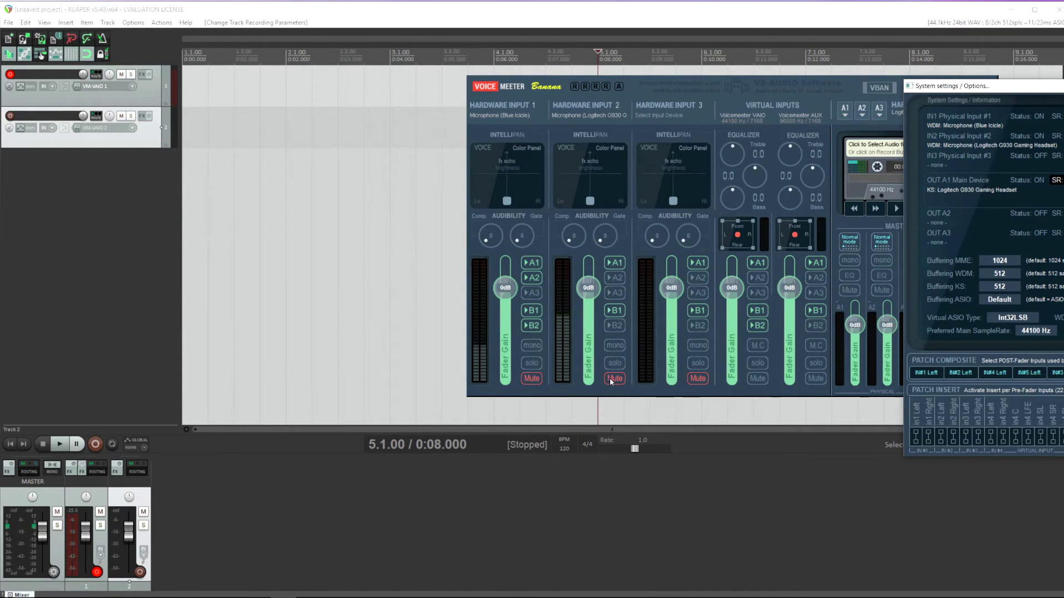
pyautogui.click(10, 115)
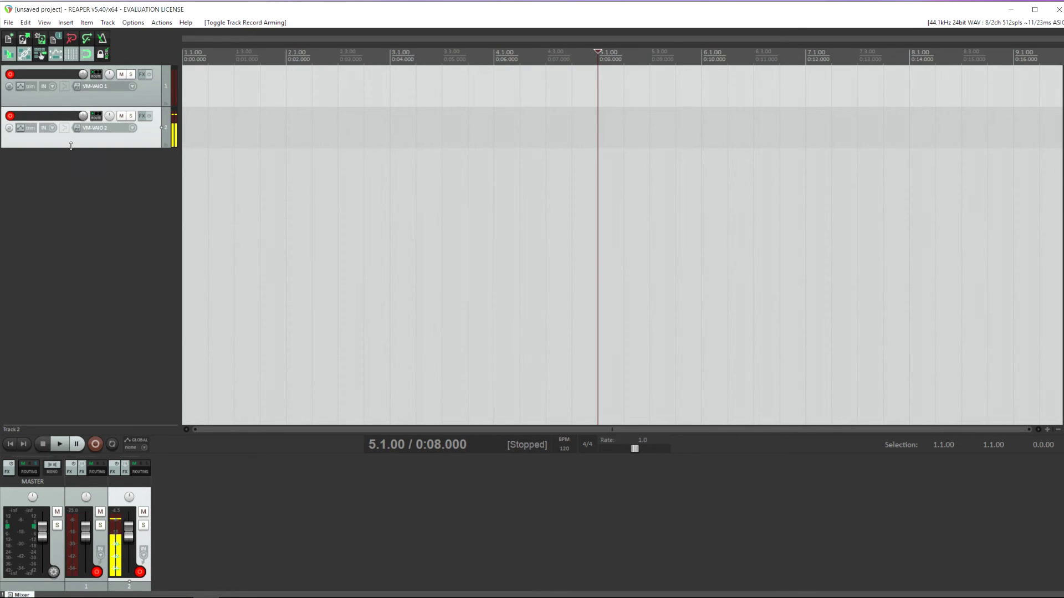
pyautogui.click(10, 116)
pyautogui.click(10, 74)
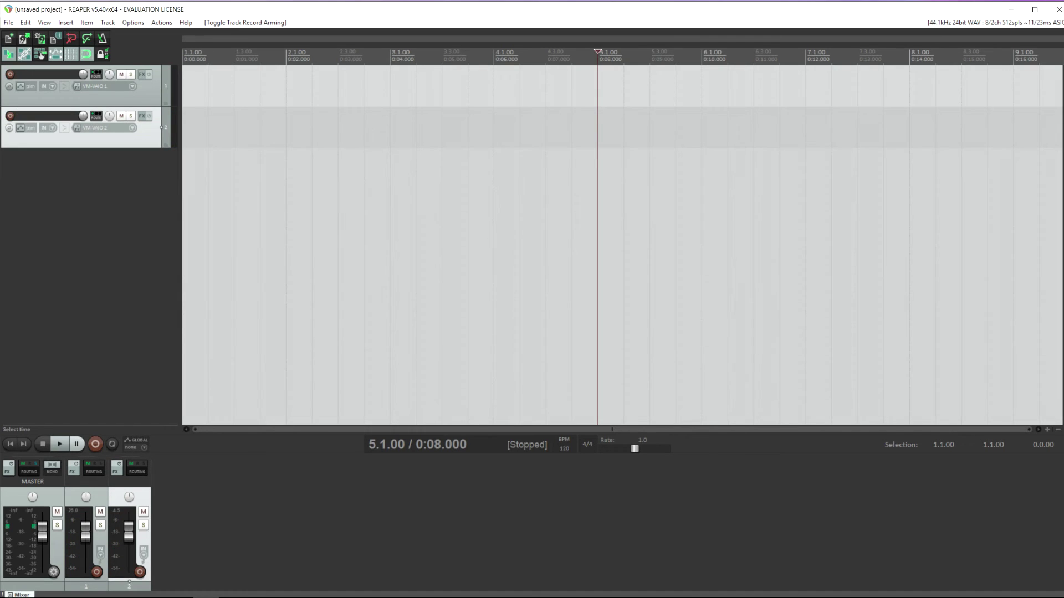